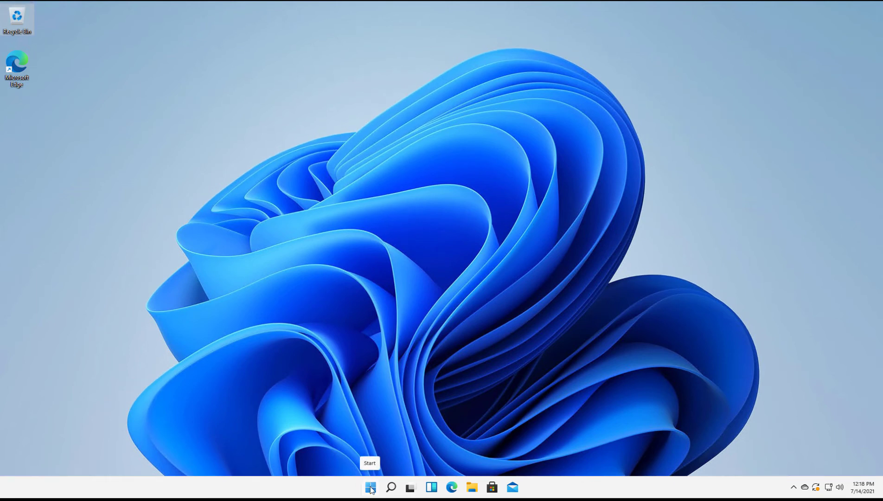
Launch Settings from its pinned Start menu icon.
left_click(372, 489)
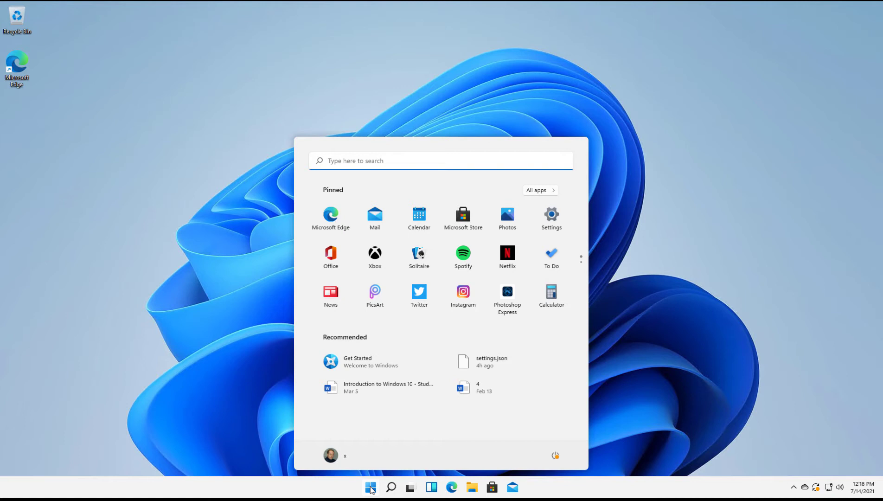
left_click(551, 215)
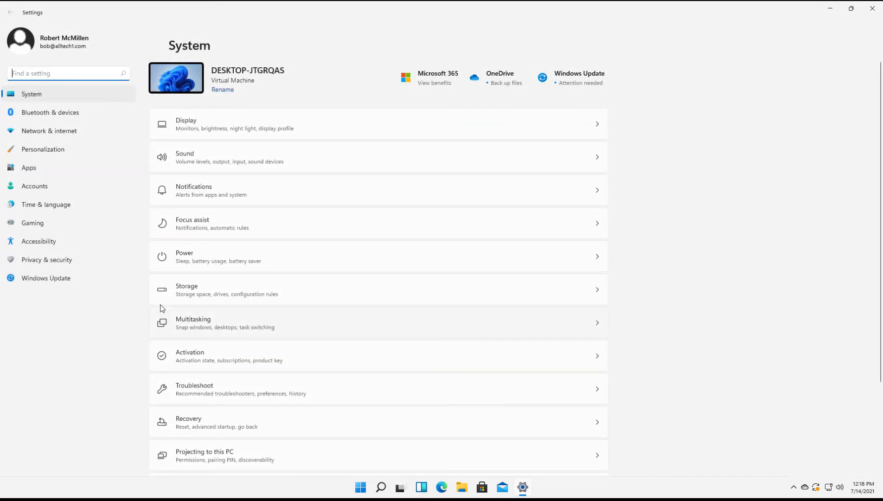
Go to Privacy & security and view the account's linked devices online.
left_click(63, 263)
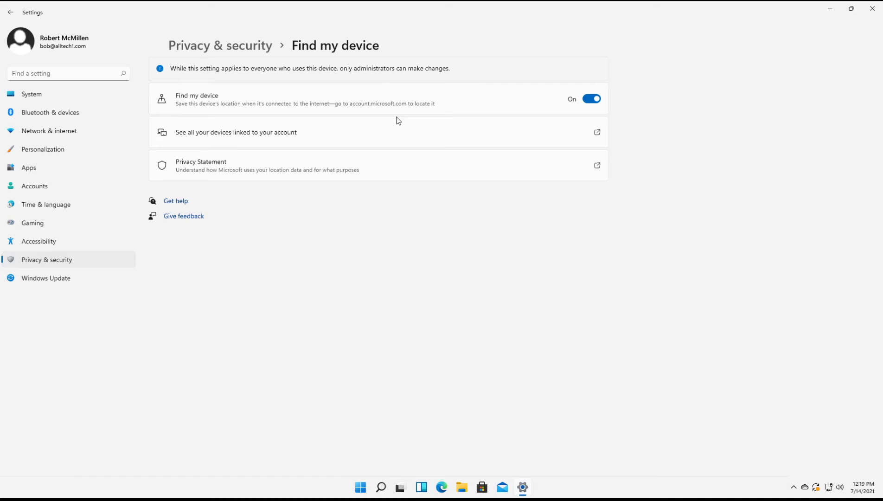
left_click(308, 135)
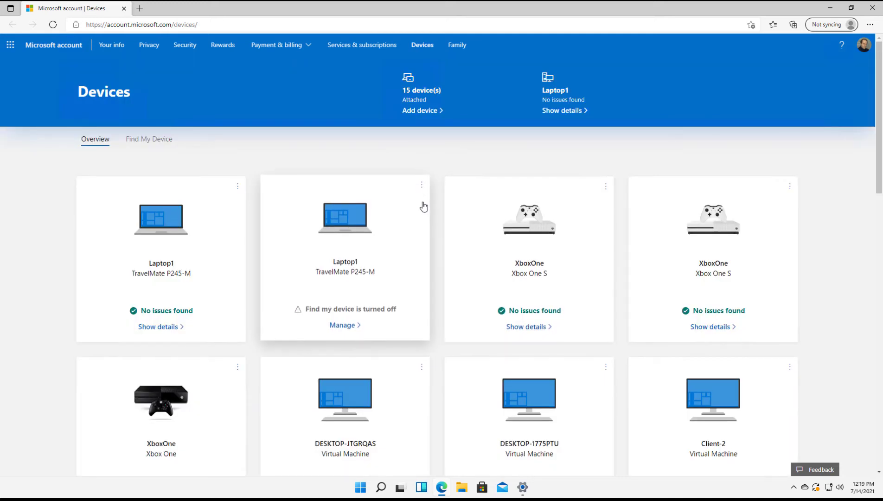
scroll(425, 237, "down", 1)
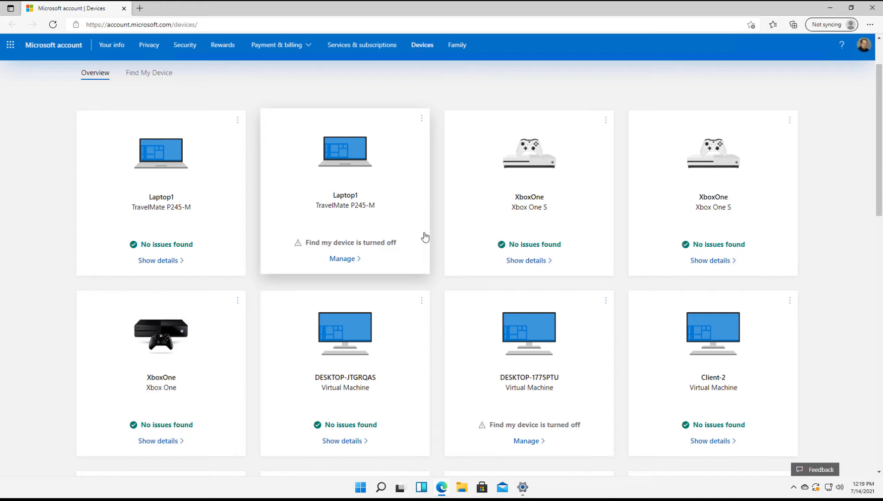
scroll(424, 237, "down", 2)
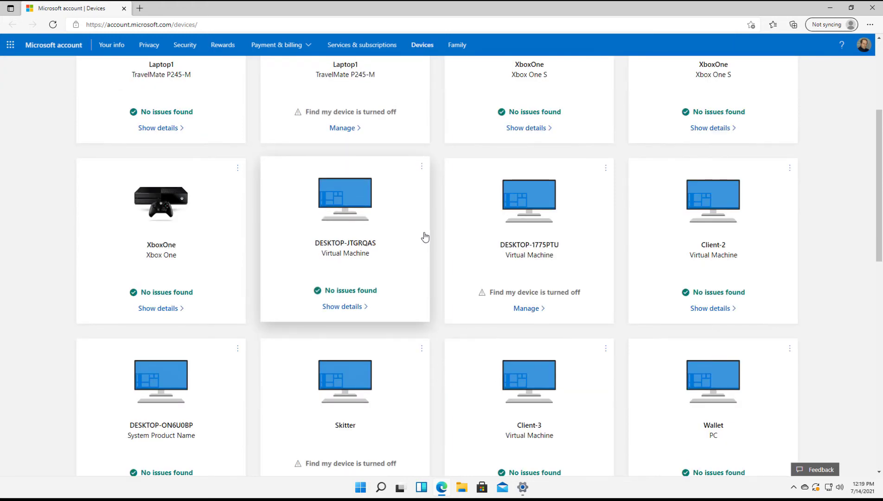
scroll(424, 237, "up", 2)
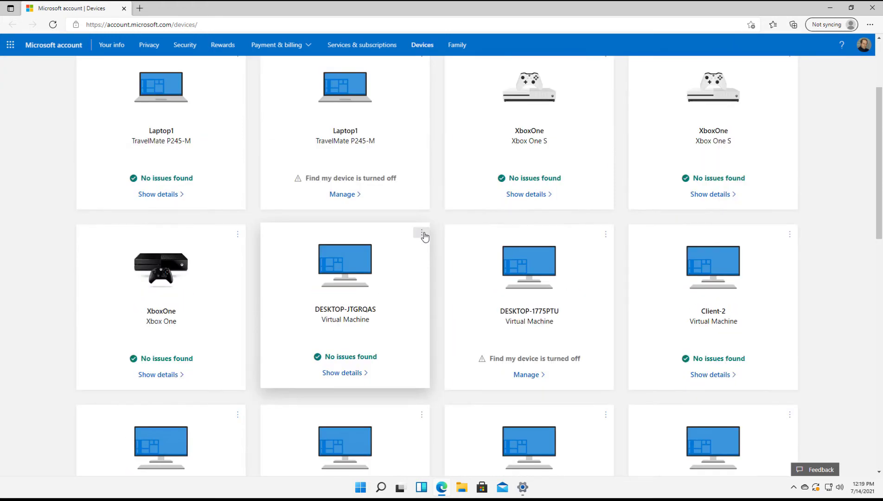
scroll(424, 237, "up", 1)
From Laptop1's Security & protection details, open Find My Device.
left_click(167, 220)
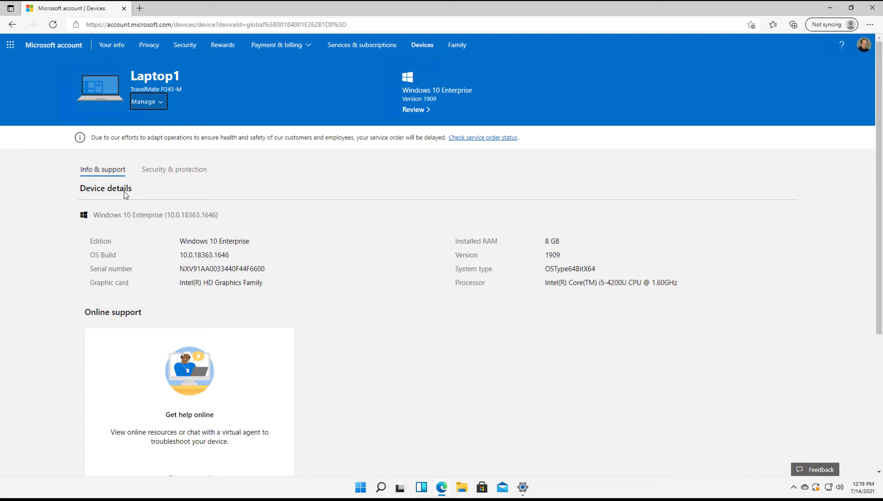
left_click(169, 171)
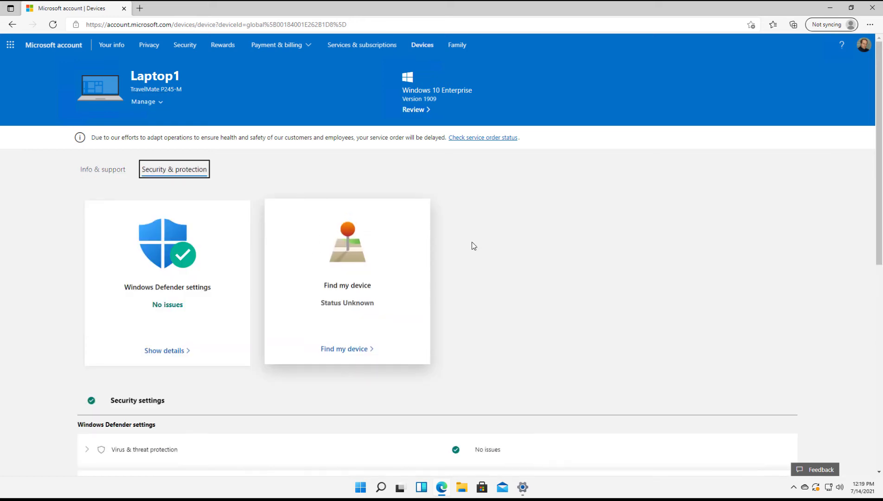
left_click(352, 263)
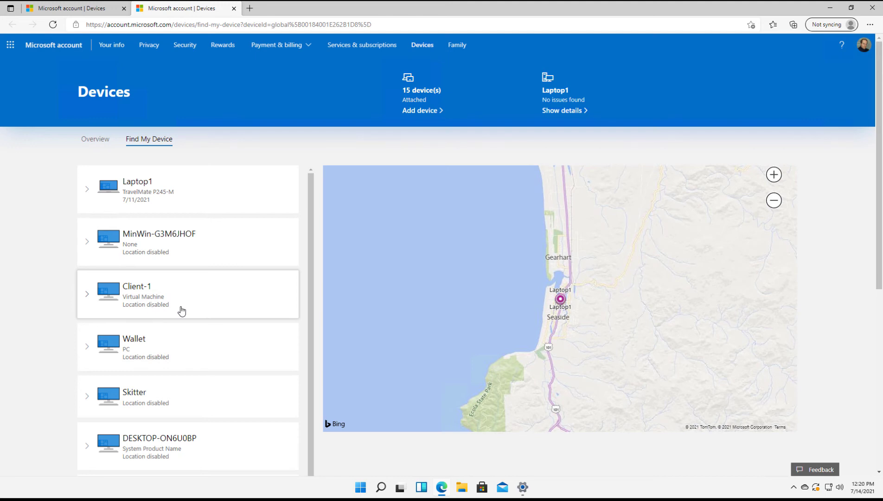
Expand Laptop1's last-found details, select its address, and request a fresh location.
left_click(200, 193)
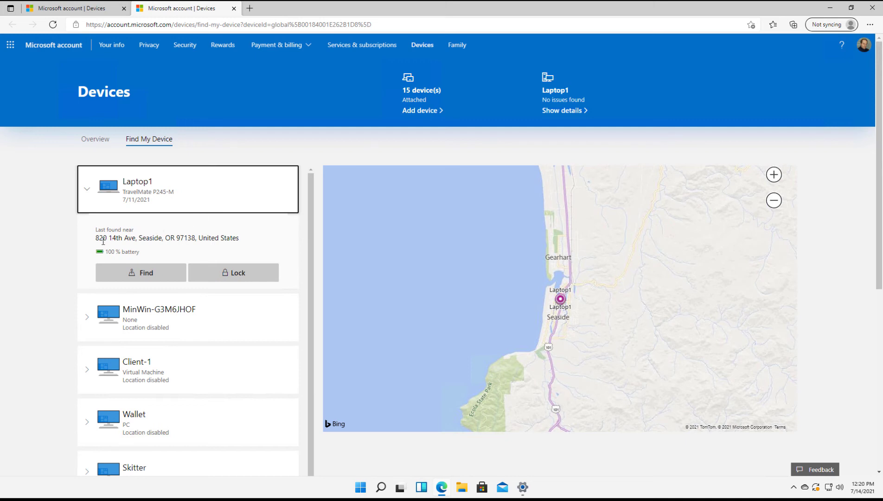
left_click_drag(96, 238, 262, 236)
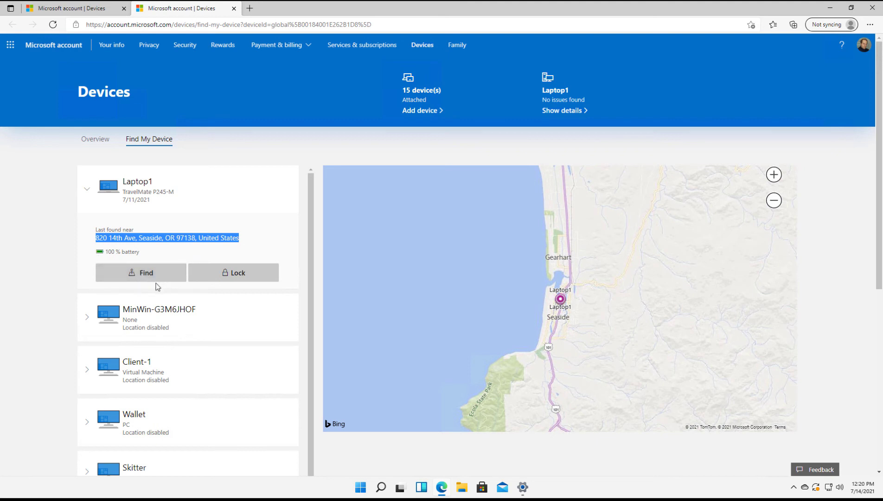
left_click(560, 300)
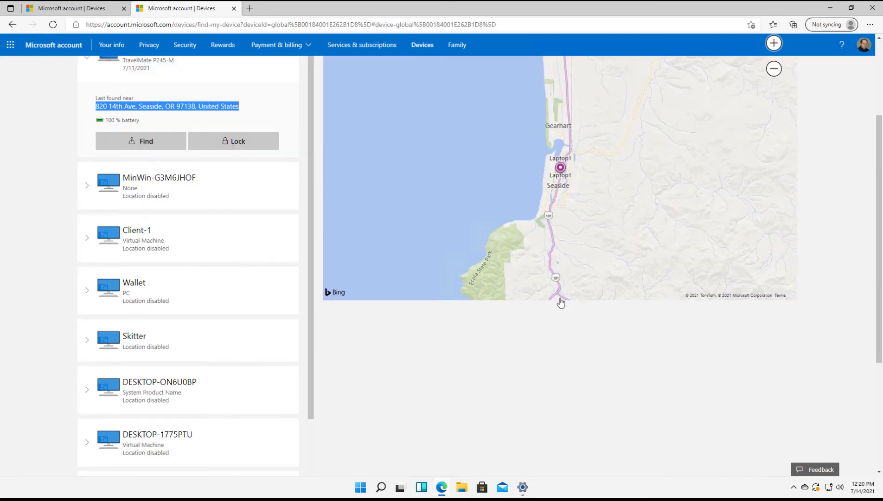